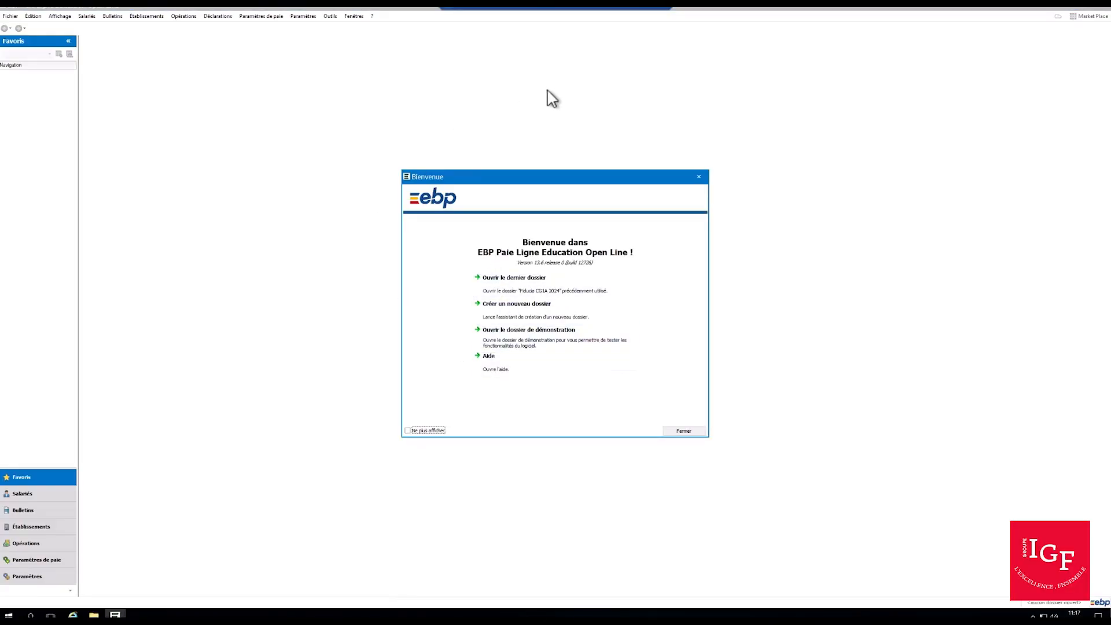
# Open the last used dossier, Fiducia CG1A 2024, and display its list of employees (Salariés).
pyautogui.moveTo(553, 178); pyautogui.dragTo(543, 81)
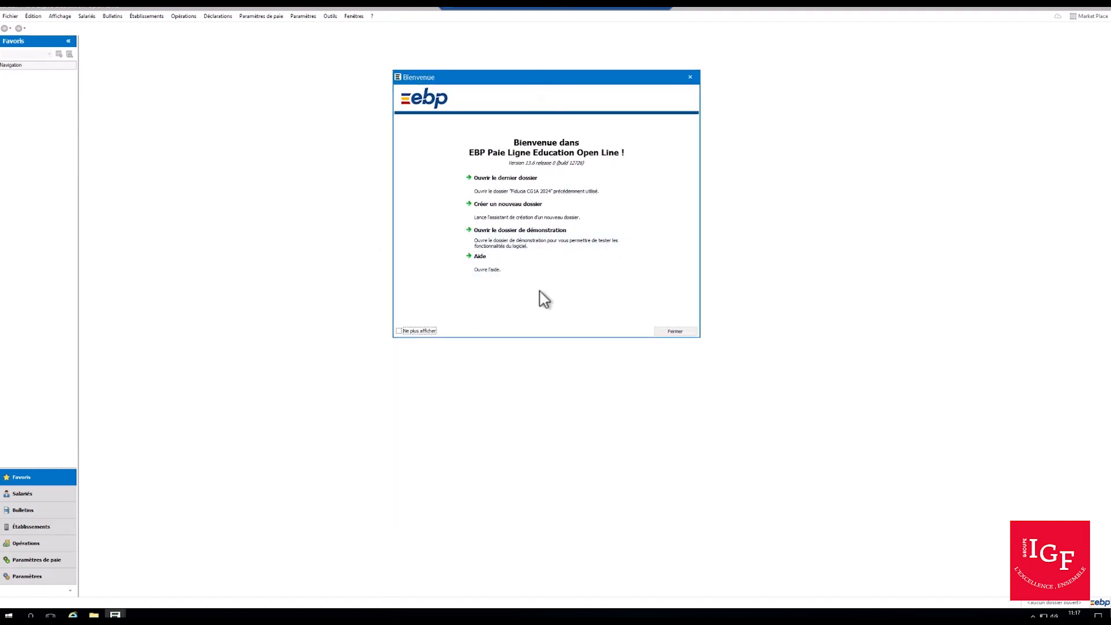
pyautogui.click(537, 195)
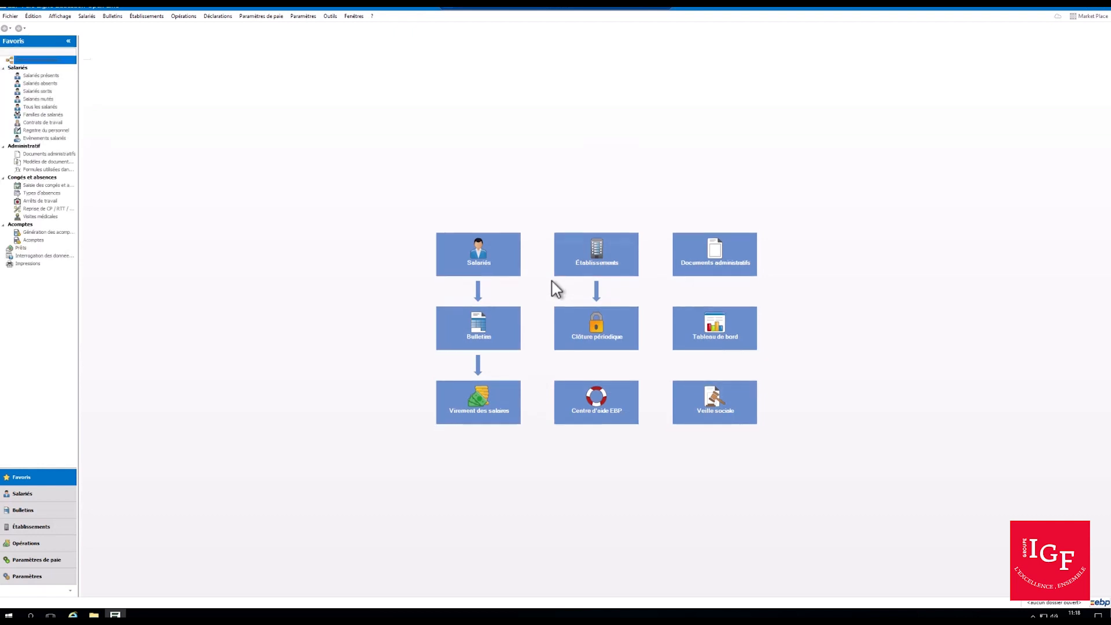
pyautogui.click(469, 256)
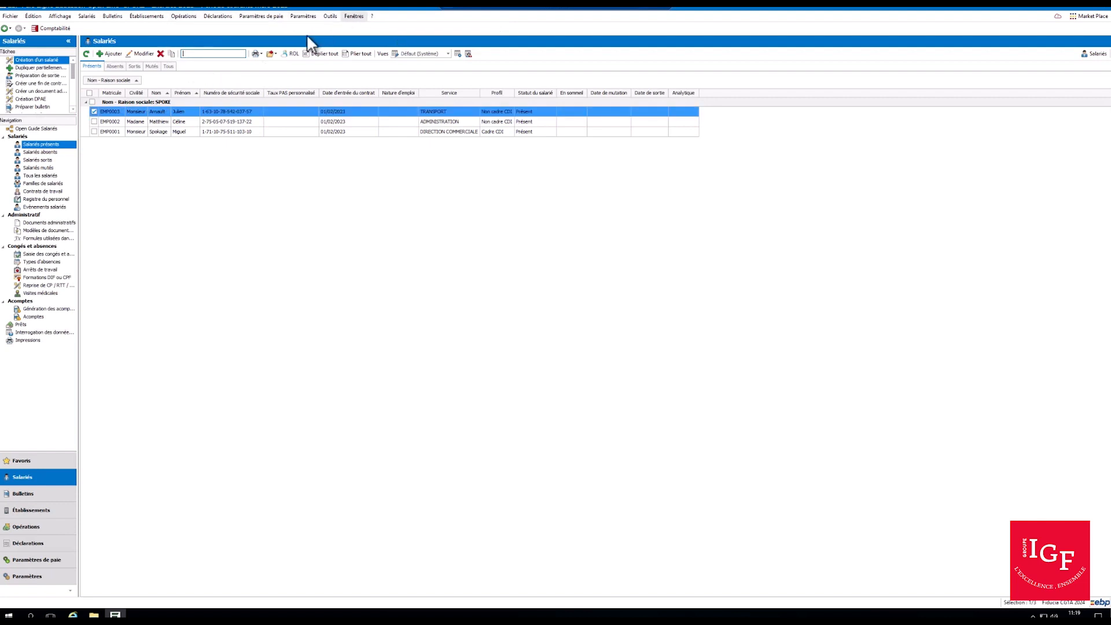
# Start a backup of the open dossier with the Sauvegarde wizard, including the dossier plus its configuration and environment.
pyautogui.click(331, 16)
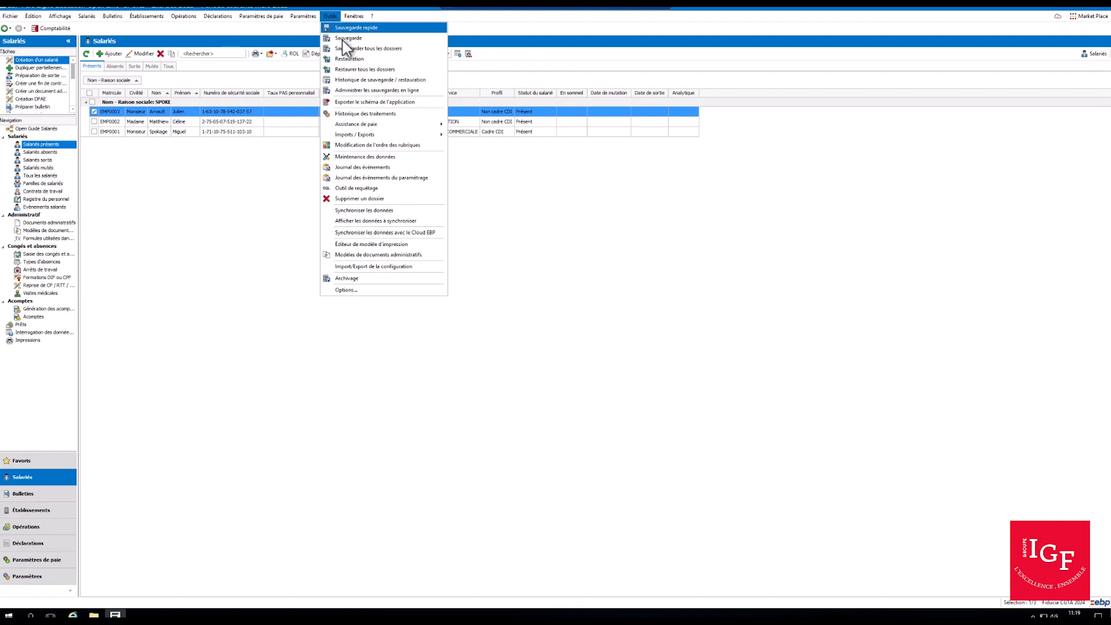
pyautogui.click(350, 38)
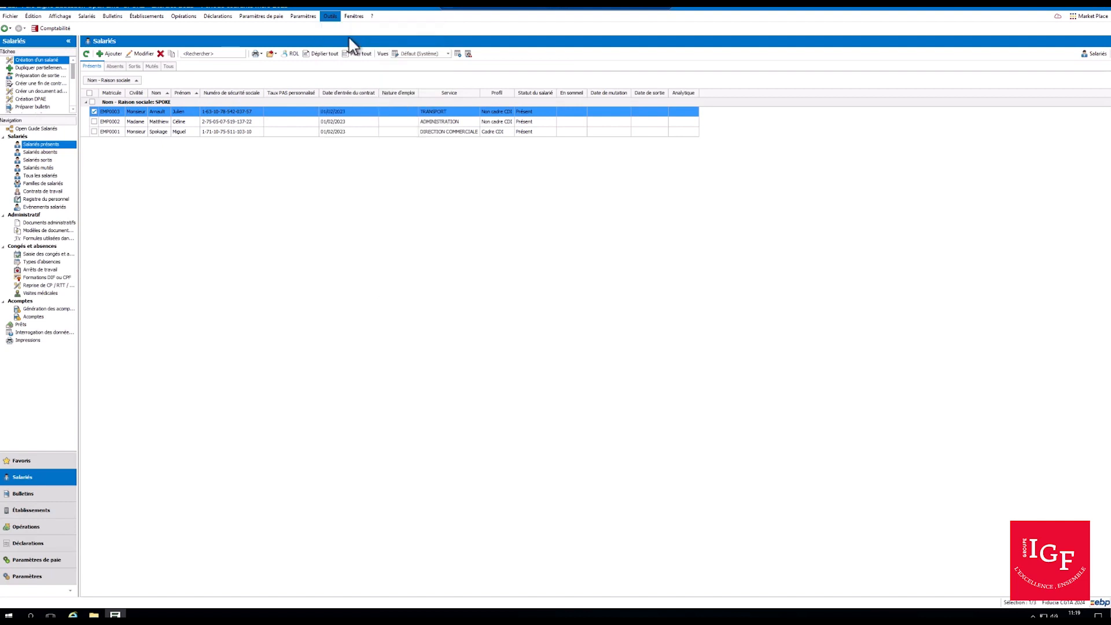
pyautogui.moveTo(528, 204); pyautogui.dragTo(477, 116)
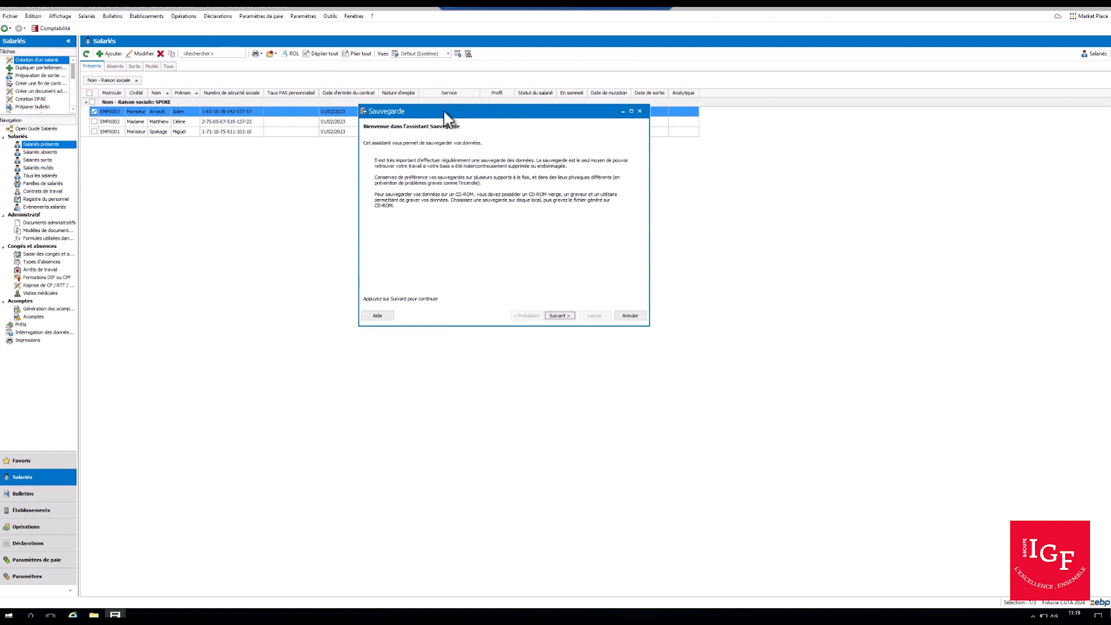
pyautogui.moveTo(517, 112); pyautogui.dragTo(521, 94)
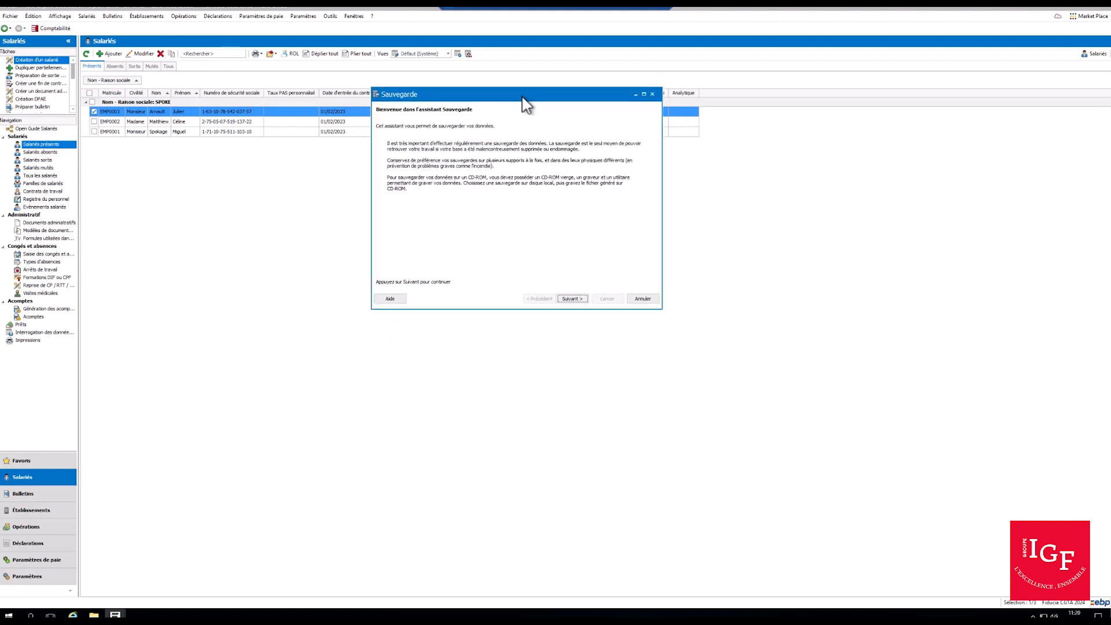
pyautogui.click(563, 299)
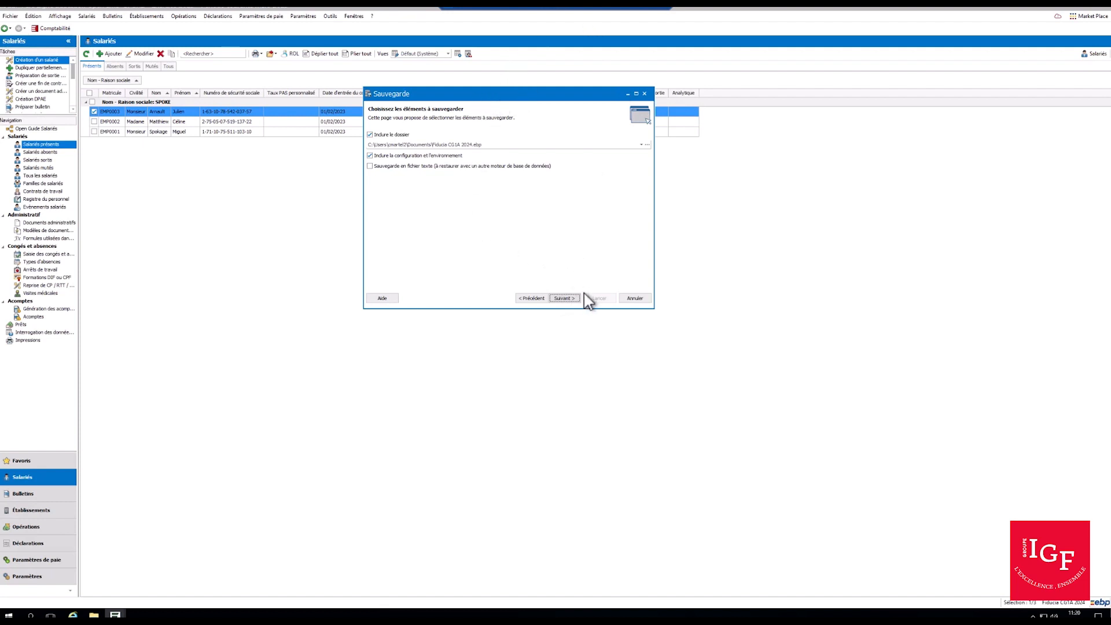
pyautogui.click(564, 298)
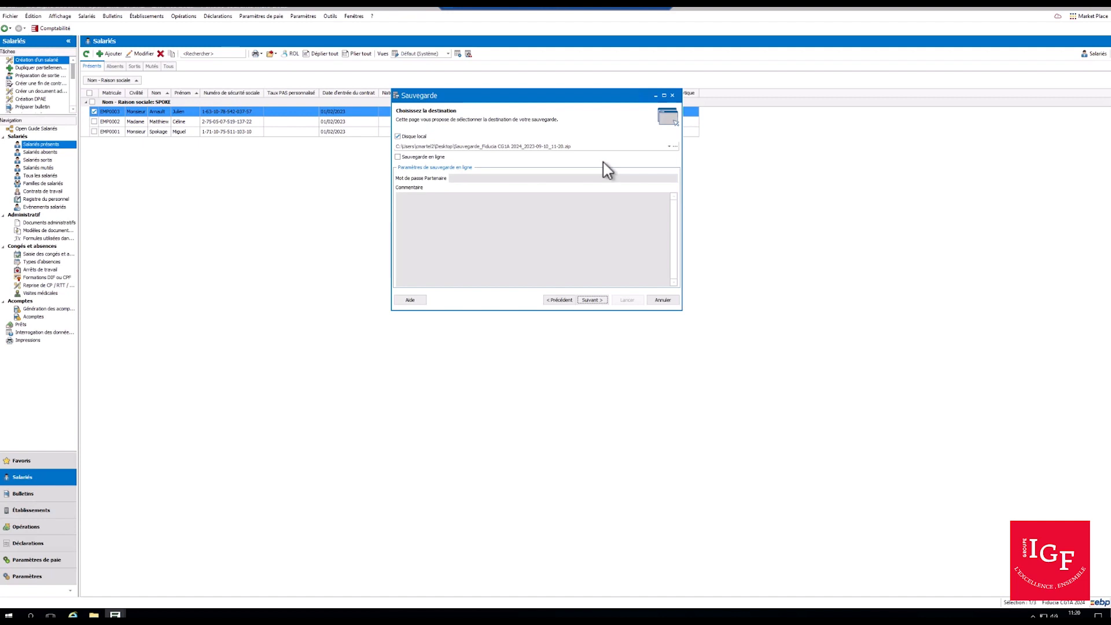
# Set the local backup destination to the SAUVEGARDES folder on the desktop, proceed to the summary, and cancel the wizard.
pyautogui.click(675, 147)
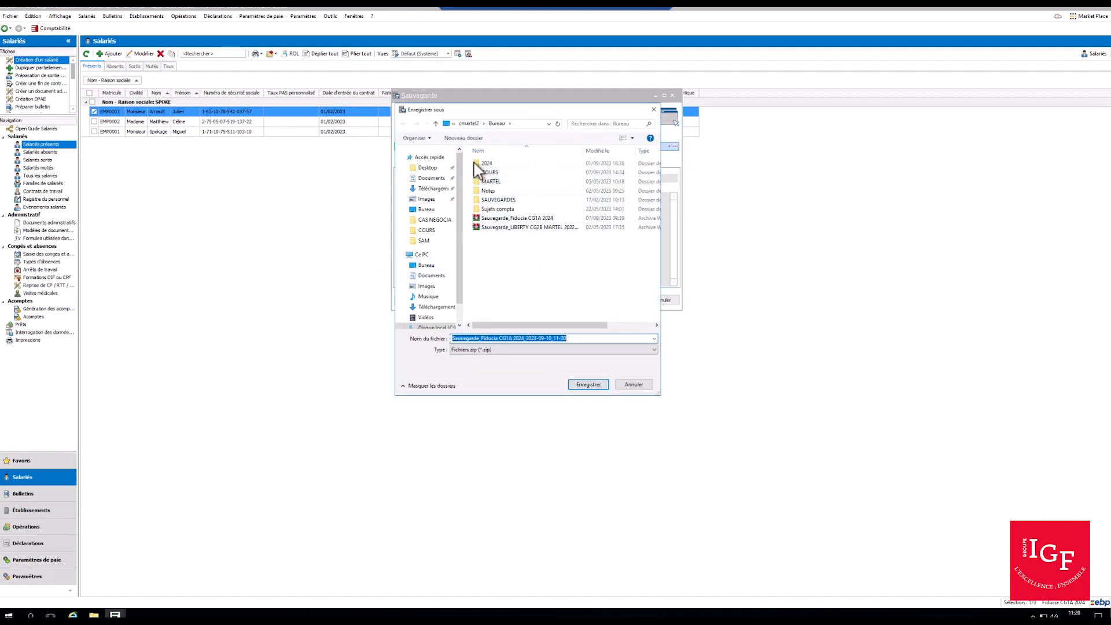
pyautogui.doubleClick(496, 200)
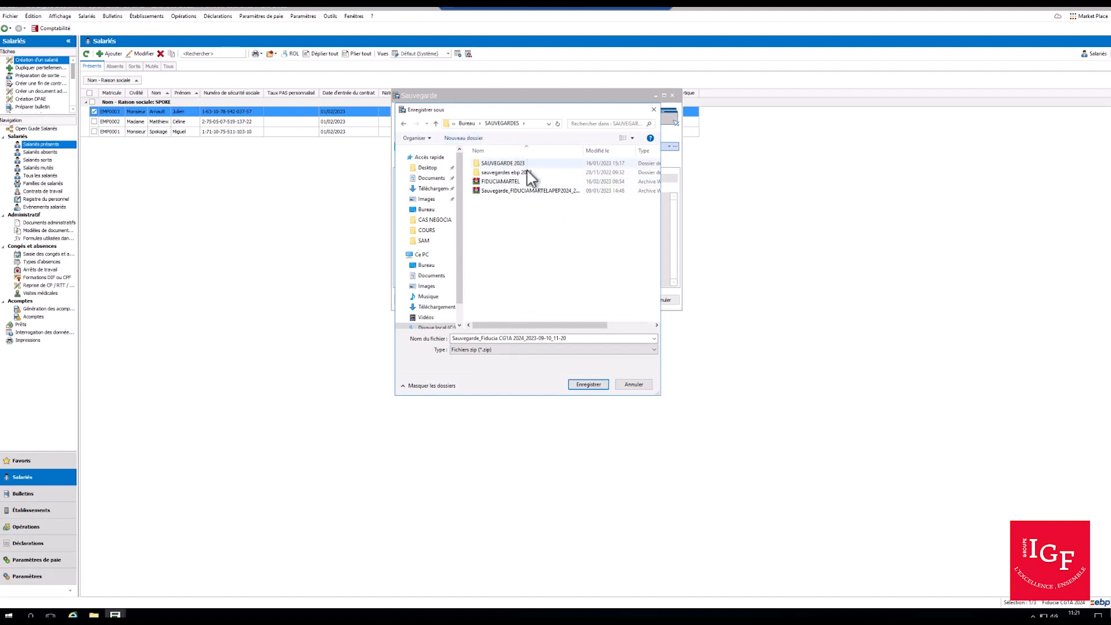
pyautogui.click(587, 386)
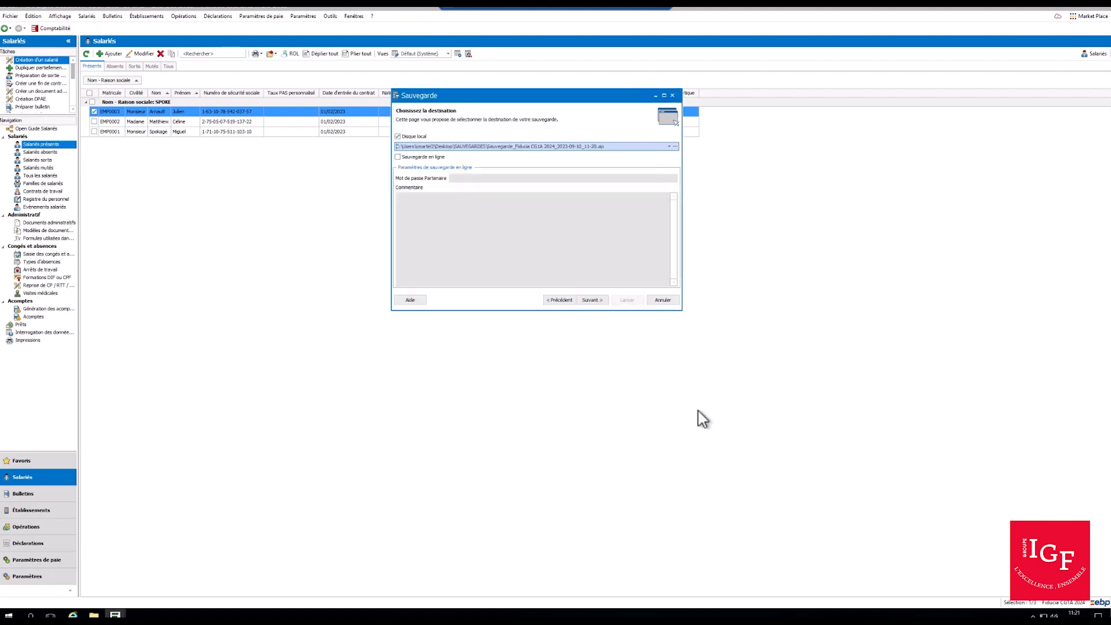
pyautogui.click(593, 301)
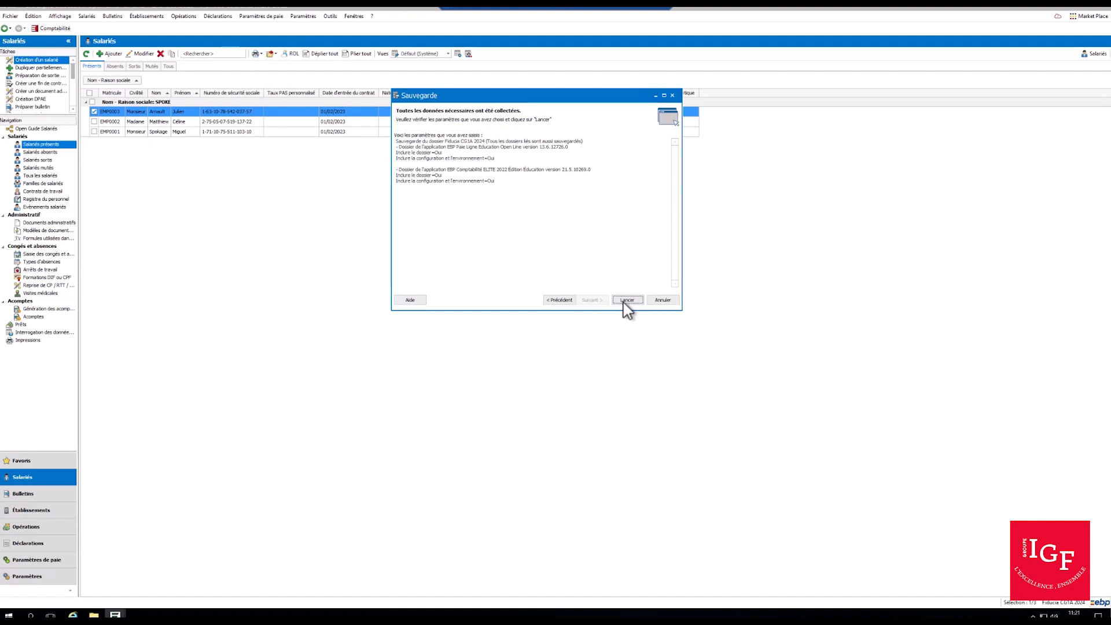
pyautogui.click(663, 301)
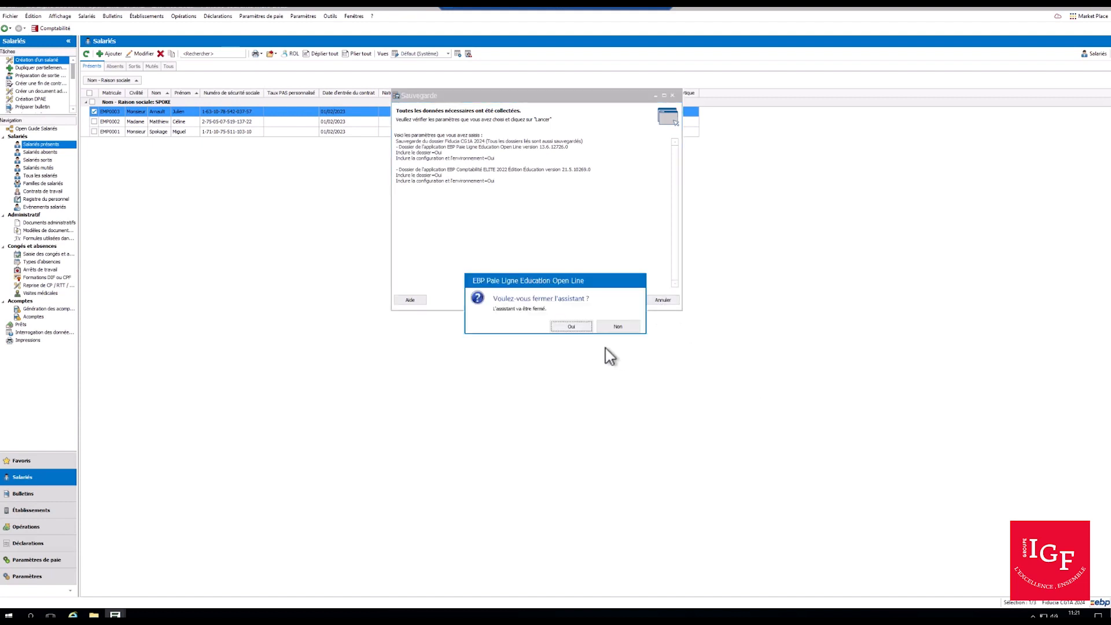
pyautogui.click(573, 327)
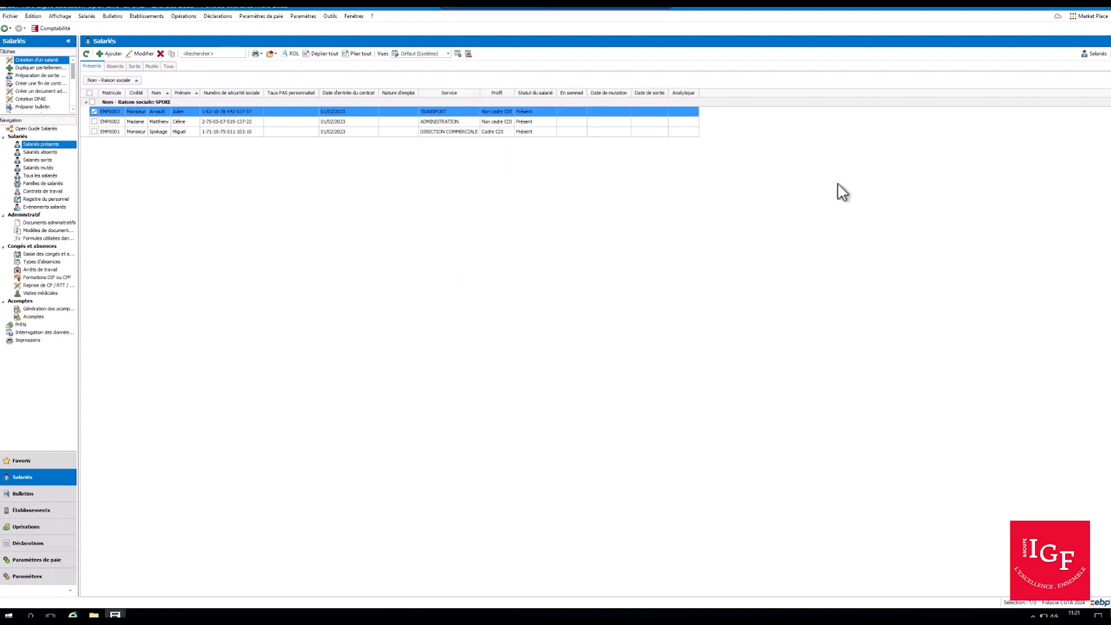
# Quit the application without backing up the dossier, and dismiss the welcome window after restarting.
pyautogui.click(1106, 13)
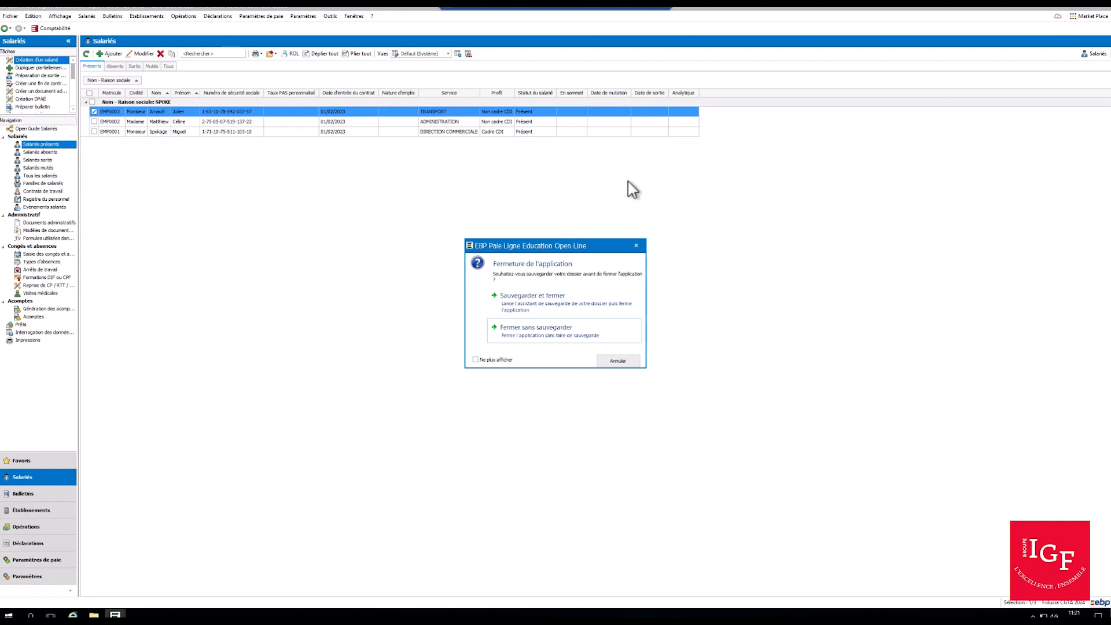
pyautogui.click(529, 338)
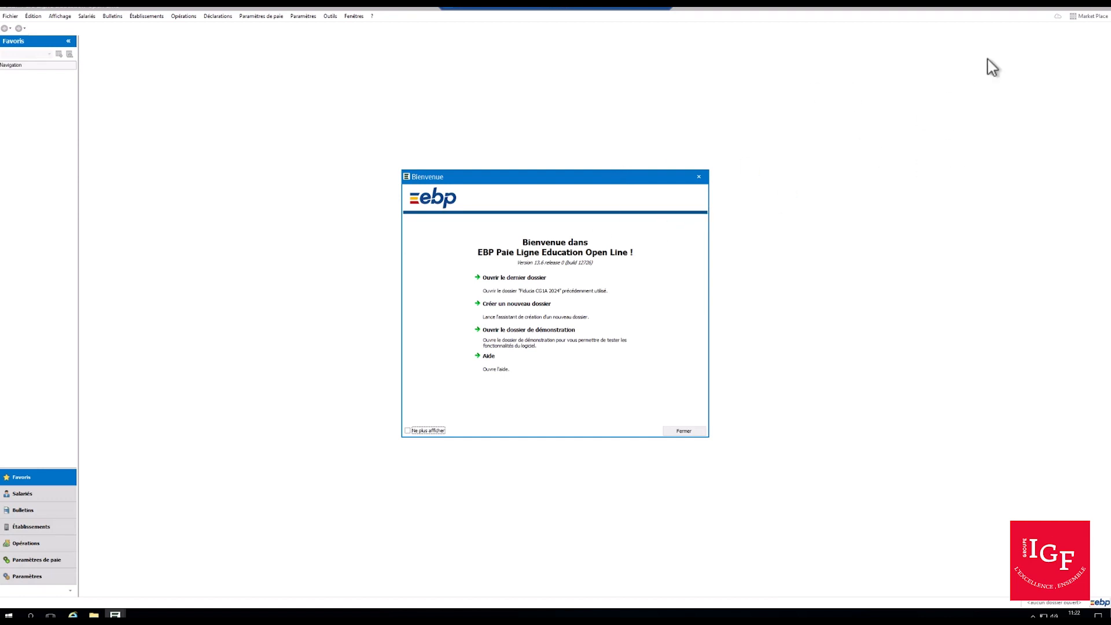
pyautogui.click(699, 177)
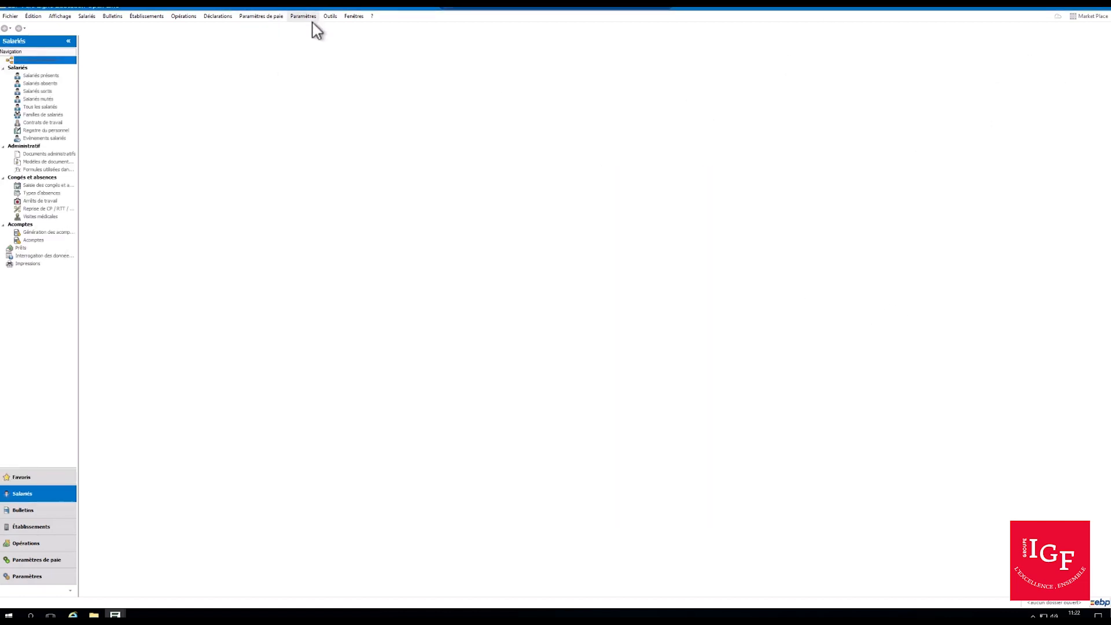
# Start a restoration from disk using the FIDUCIA backup archive dated 16/01/2023 in the desktop folder SAUVEGARDES\SAUVEGARDE 2023.
pyautogui.click(332, 18)
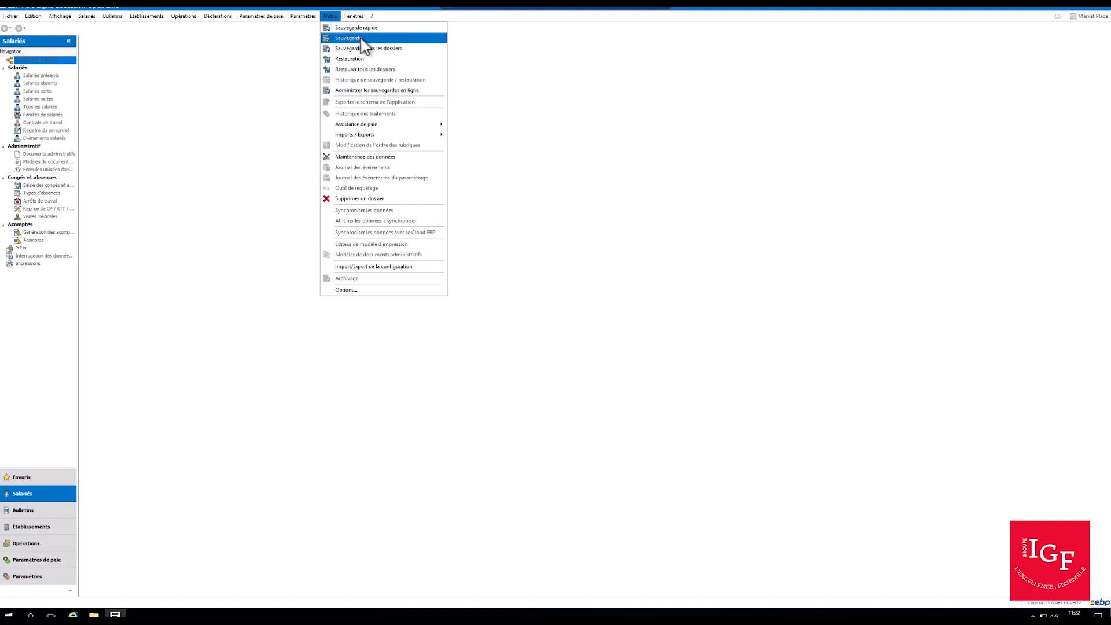
pyautogui.click(368, 60)
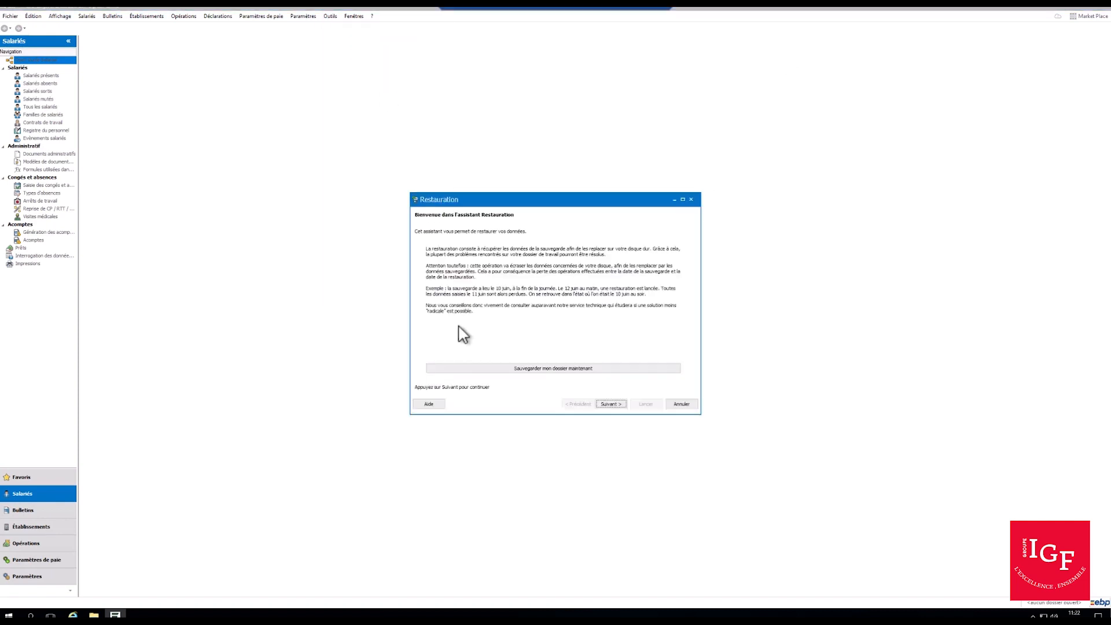
pyautogui.moveTo(484, 200); pyautogui.dragTo(442, 81)
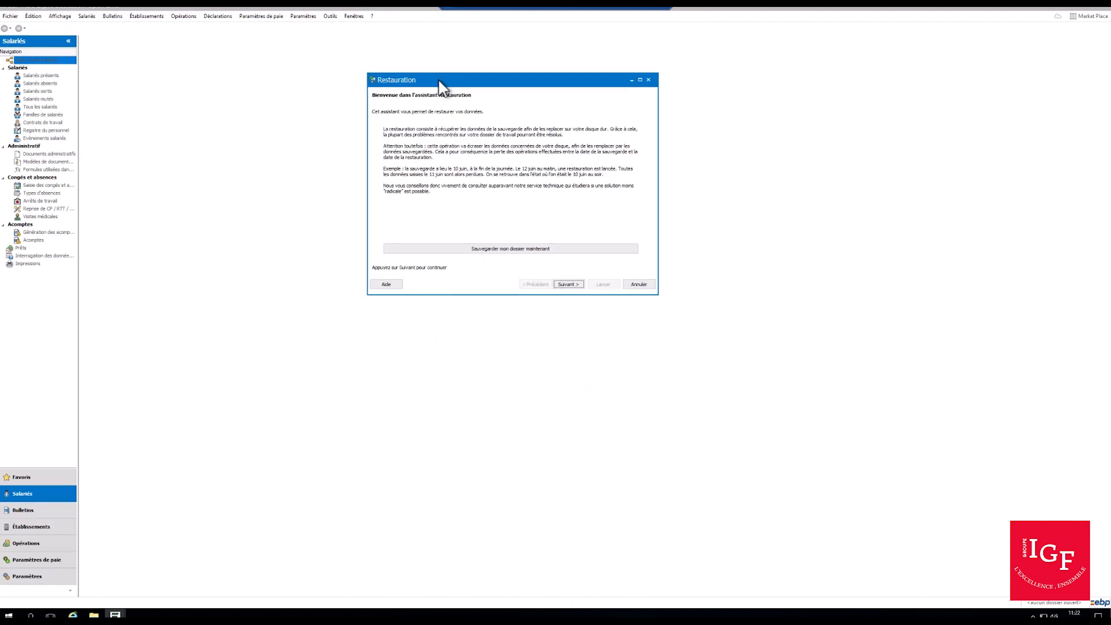
pyautogui.click(568, 284)
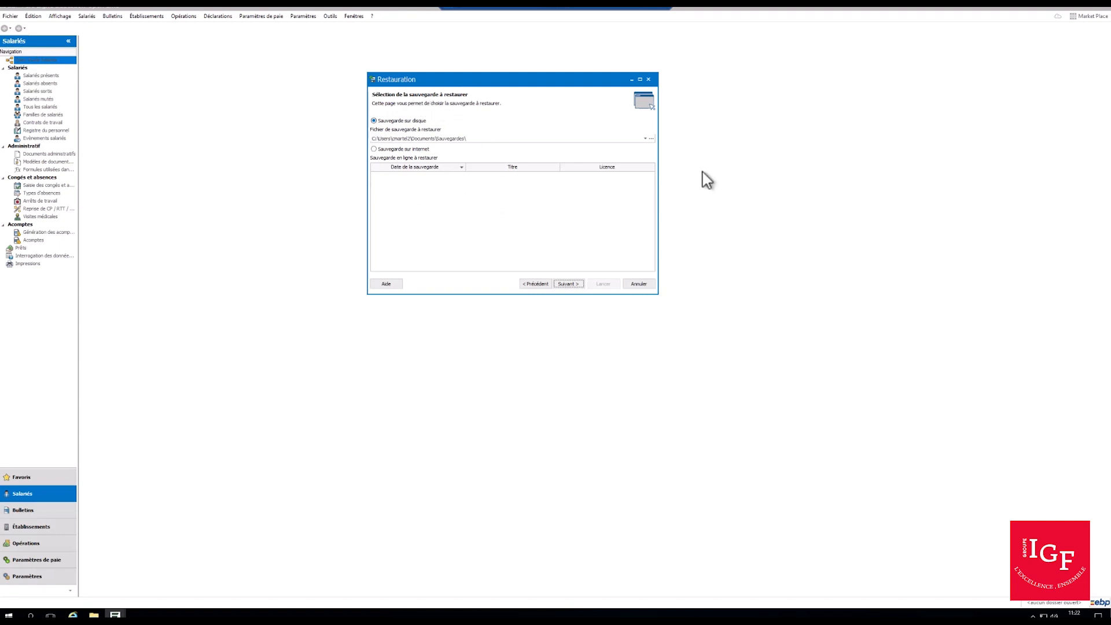
pyautogui.click(652, 139)
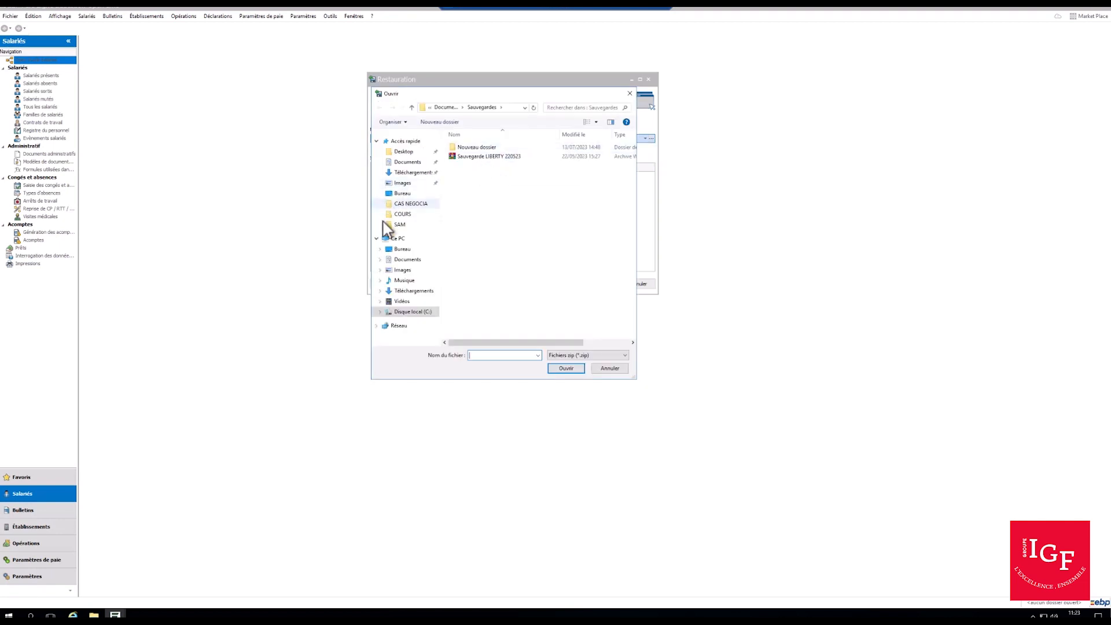
pyautogui.click(391, 250)
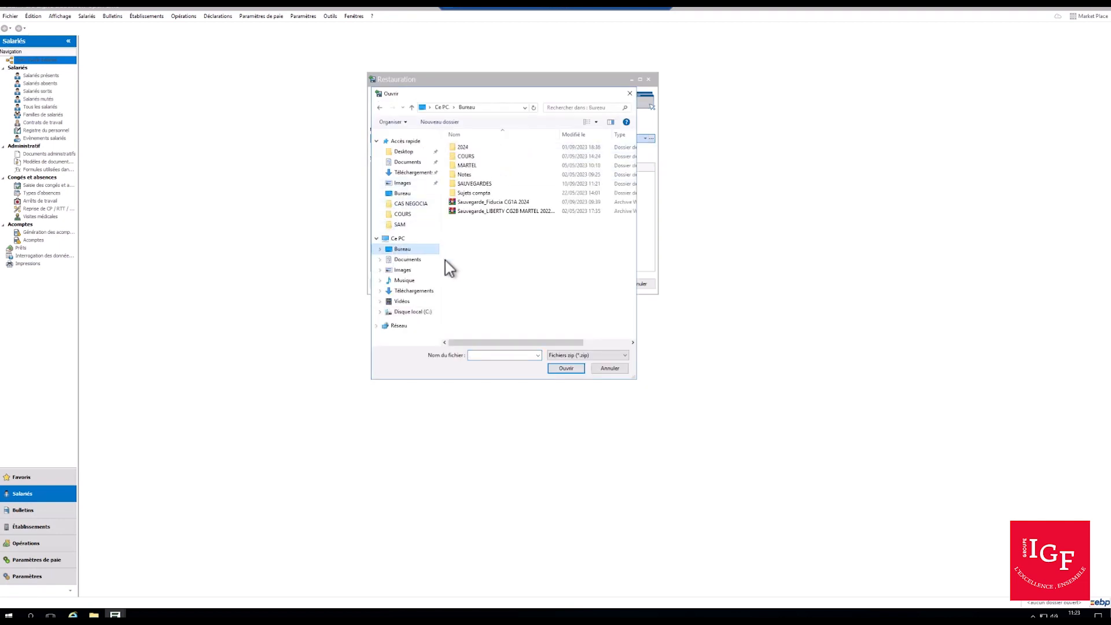
pyautogui.doubleClick(468, 184)
pyautogui.doubleClick(479, 148)
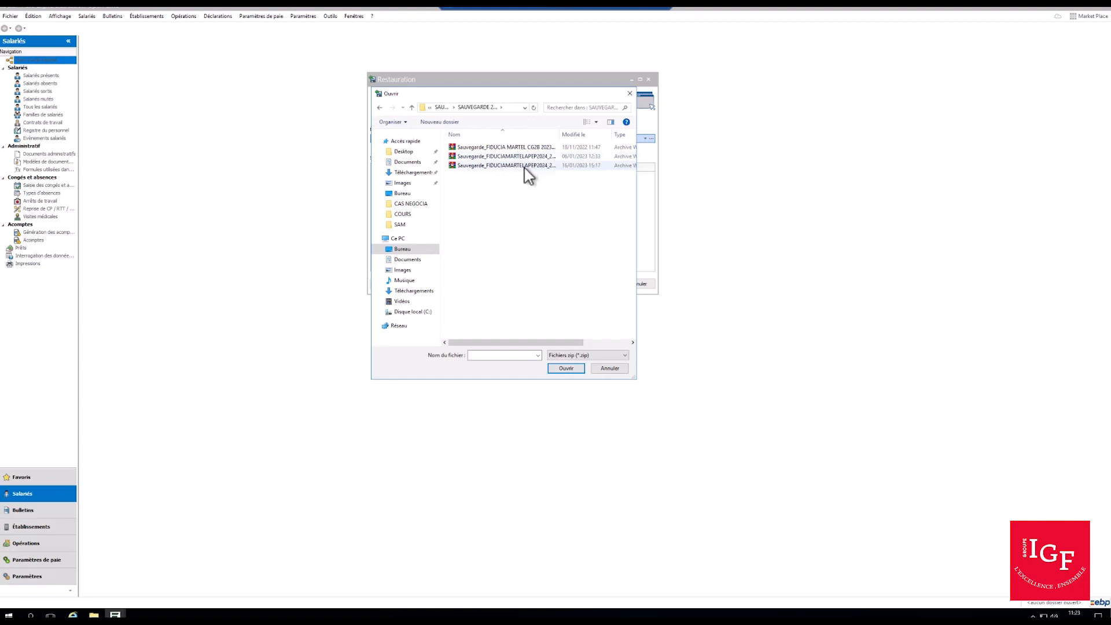
pyautogui.click(524, 166)
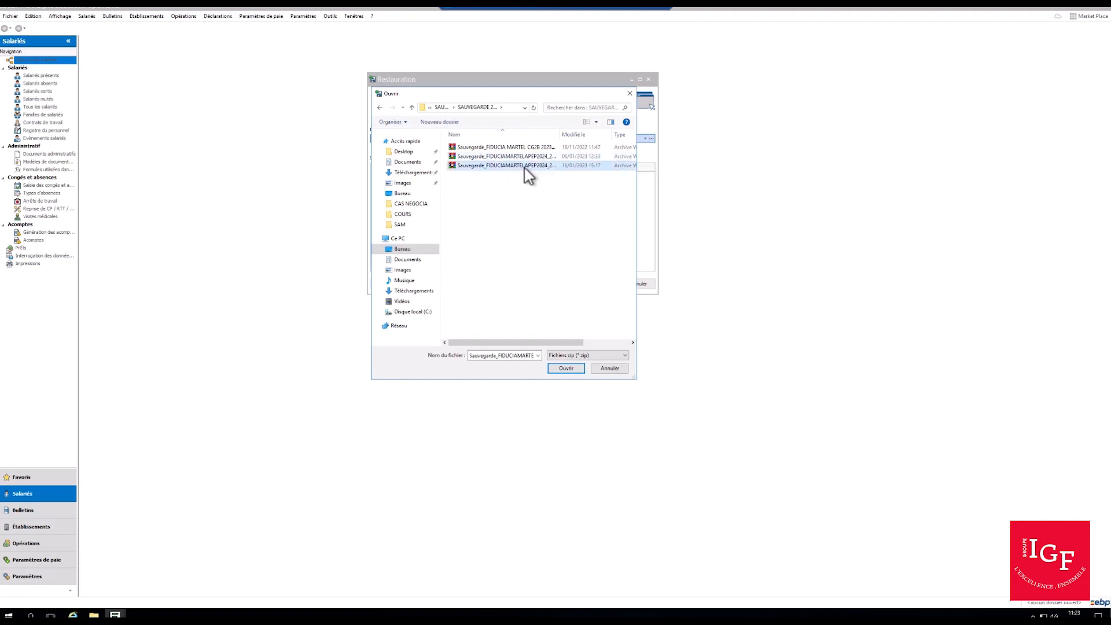
pyautogui.click(567, 368)
pyautogui.click(576, 284)
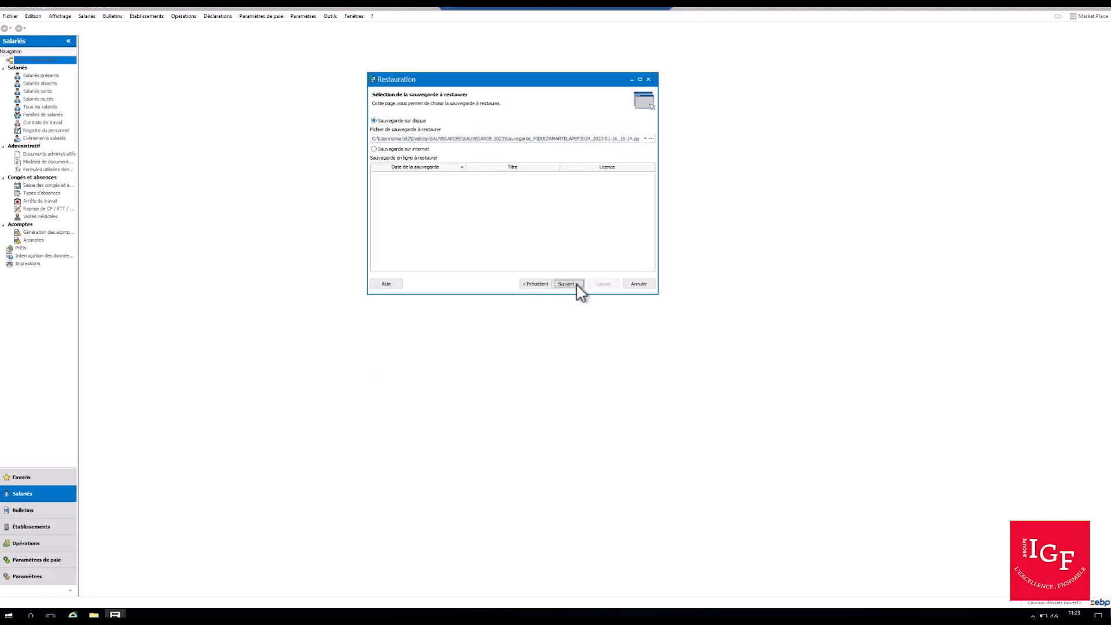
# Restore the dossier with its configuration and environment for both Paie and Compta, using Poste client + serveur for Paie without advanced connection options.
pyautogui.click(415, 131)
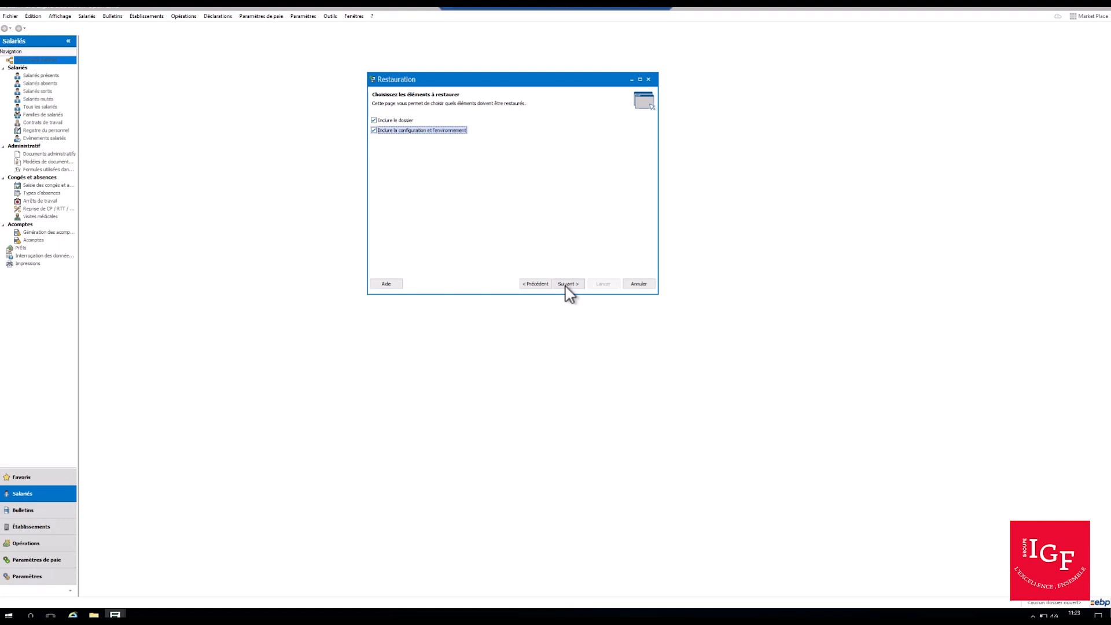
pyautogui.click(566, 287)
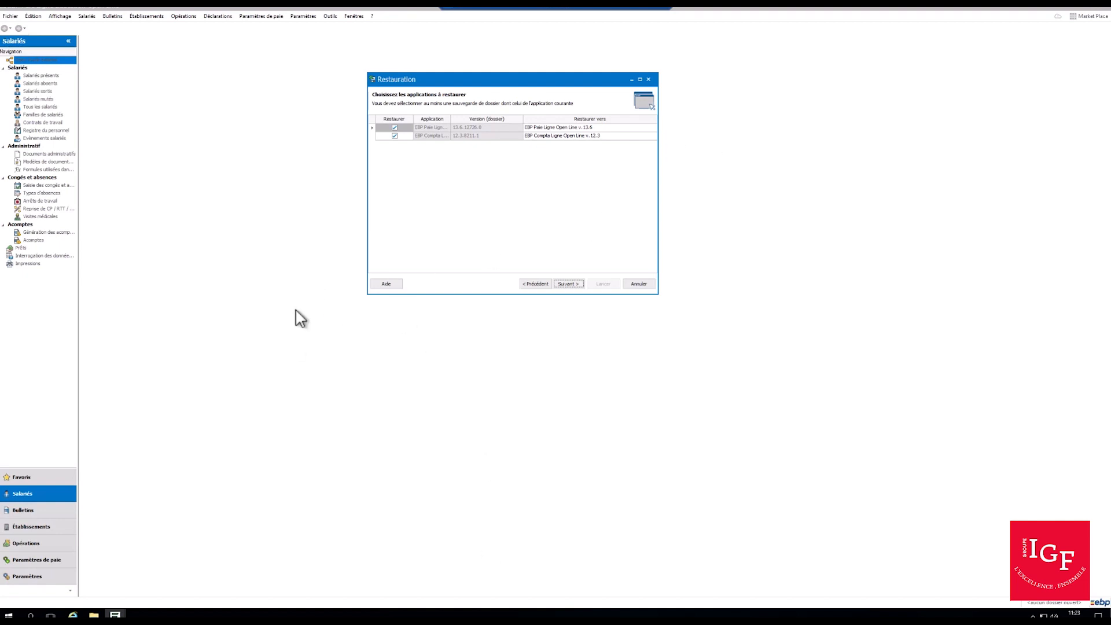
pyautogui.click(569, 285)
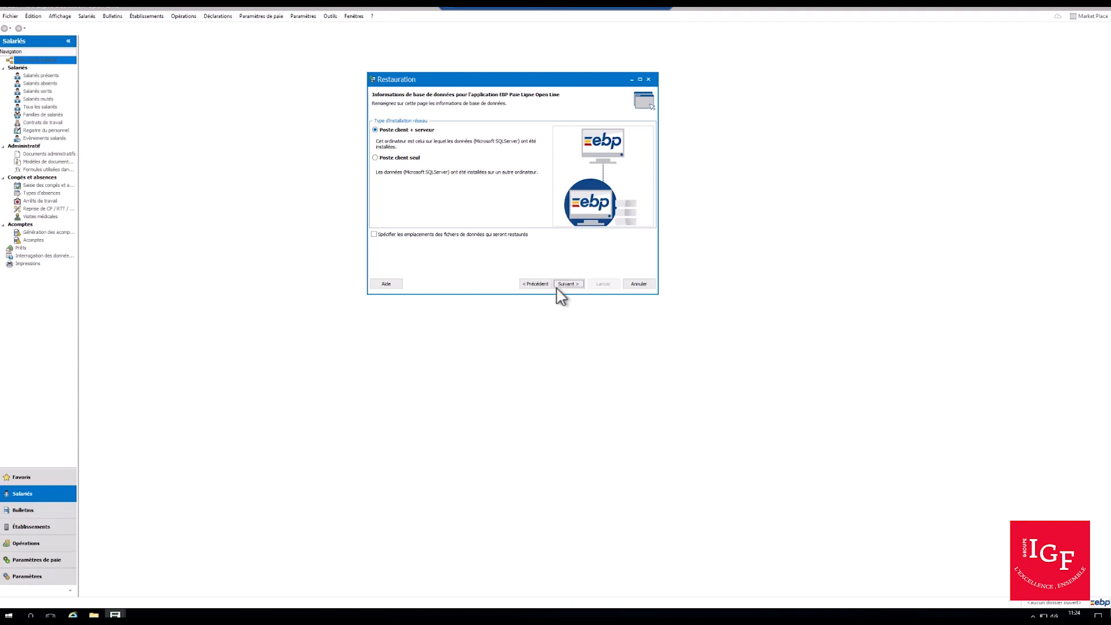
pyautogui.click(570, 284)
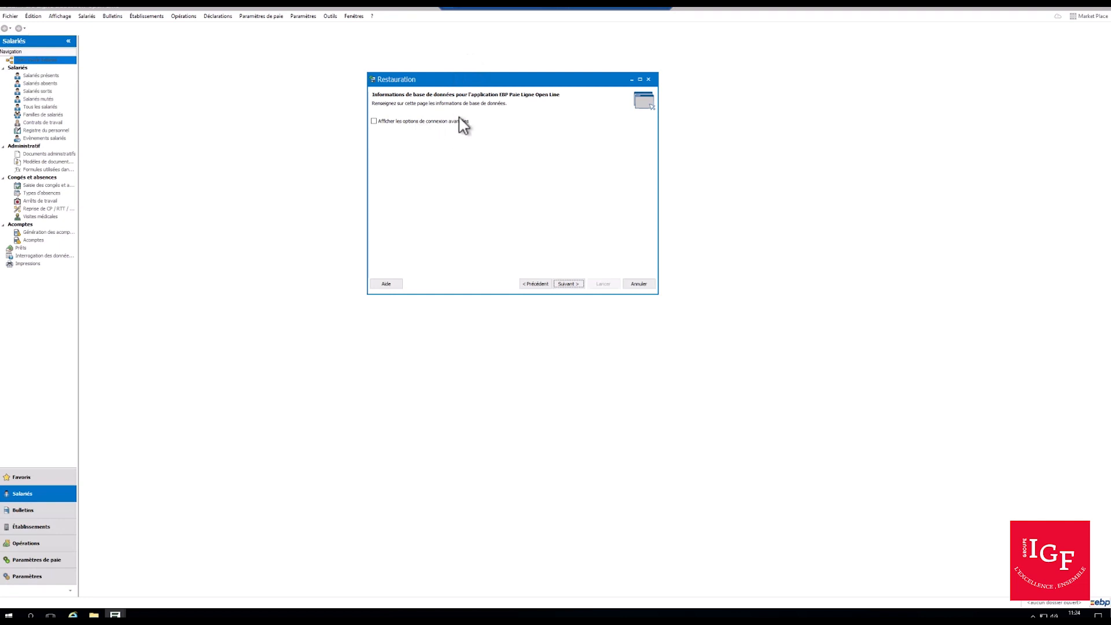
pyautogui.click(571, 286)
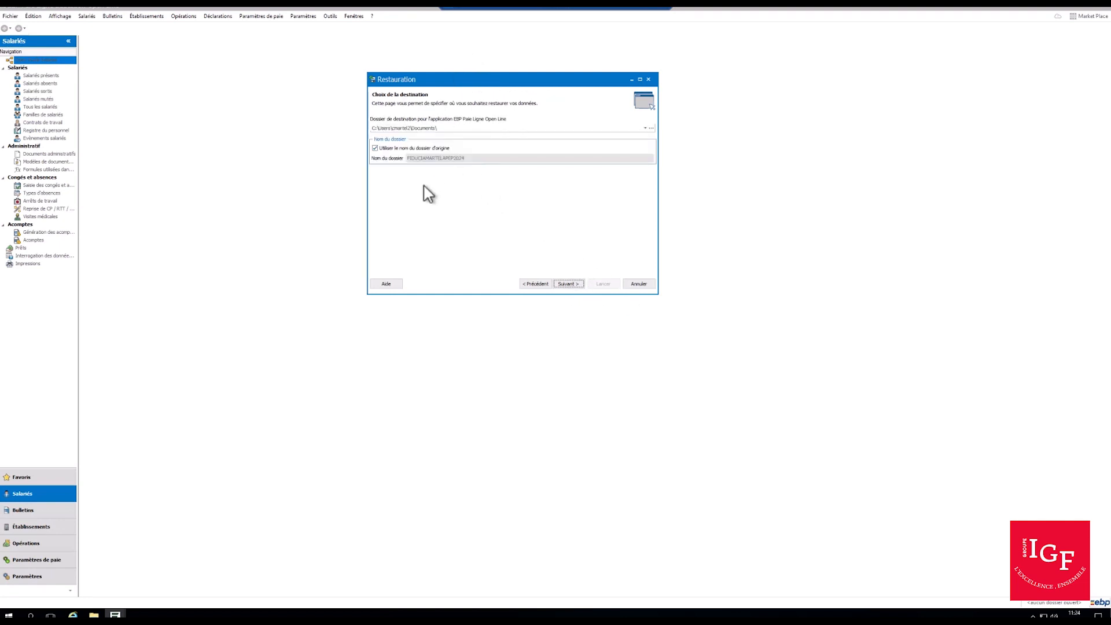
# Stop using the original dossier name for the restored Paie dossier and name it "Nouveau nom".
pyautogui.moveTo(499, 79); pyautogui.dragTo(578, 65)
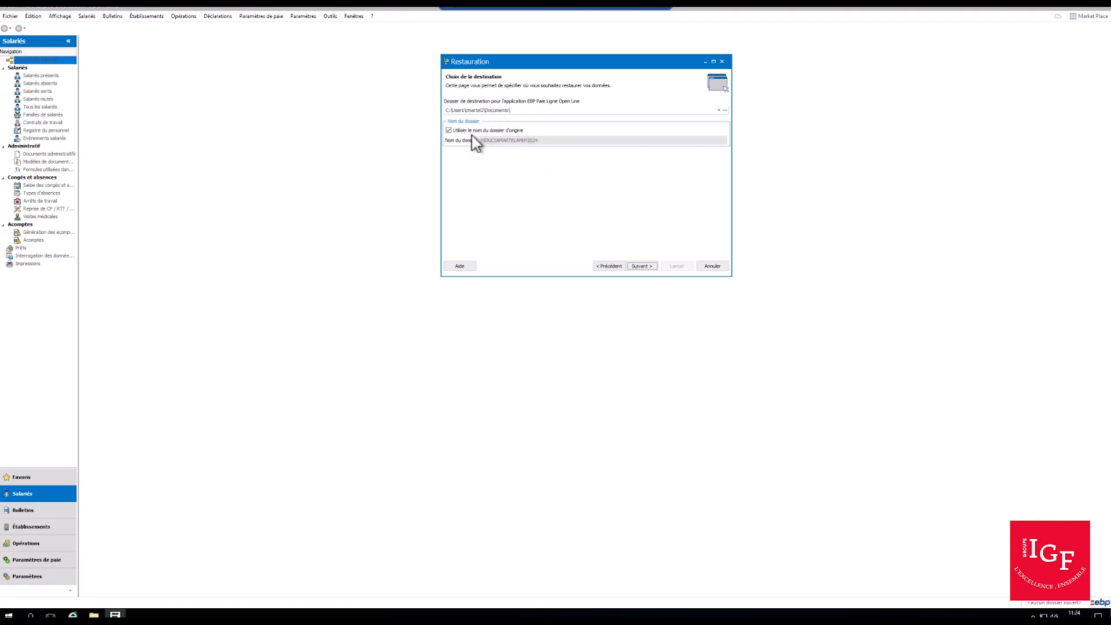
pyautogui.doubleClick(541, 142)
pyautogui.click(449, 130)
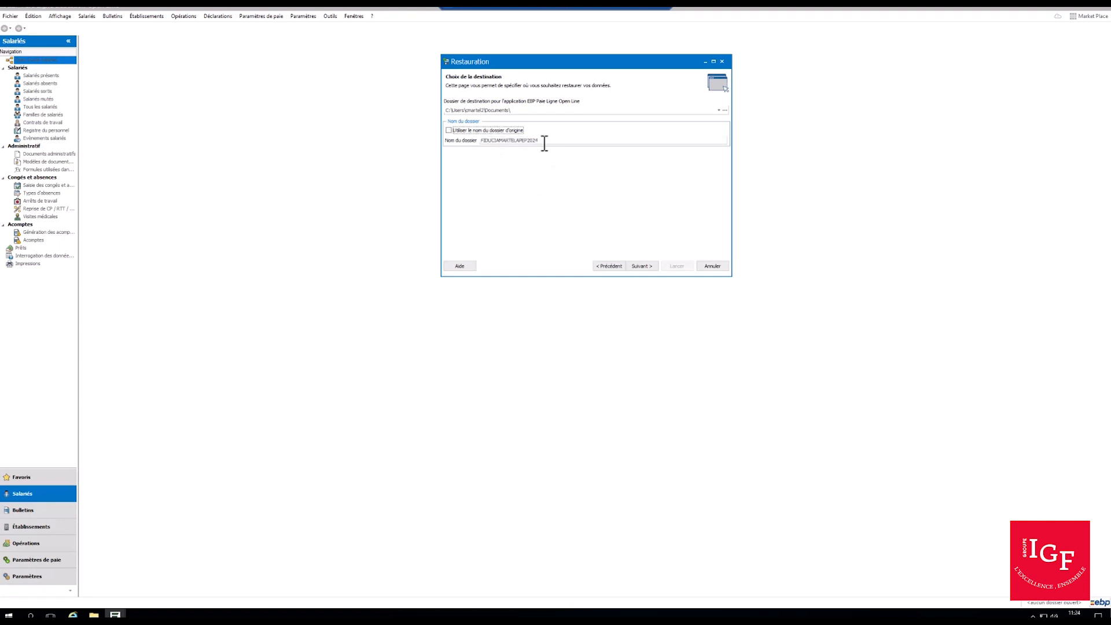
pyautogui.moveTo(544, 141); pyautogui.dragTo(477, 141)
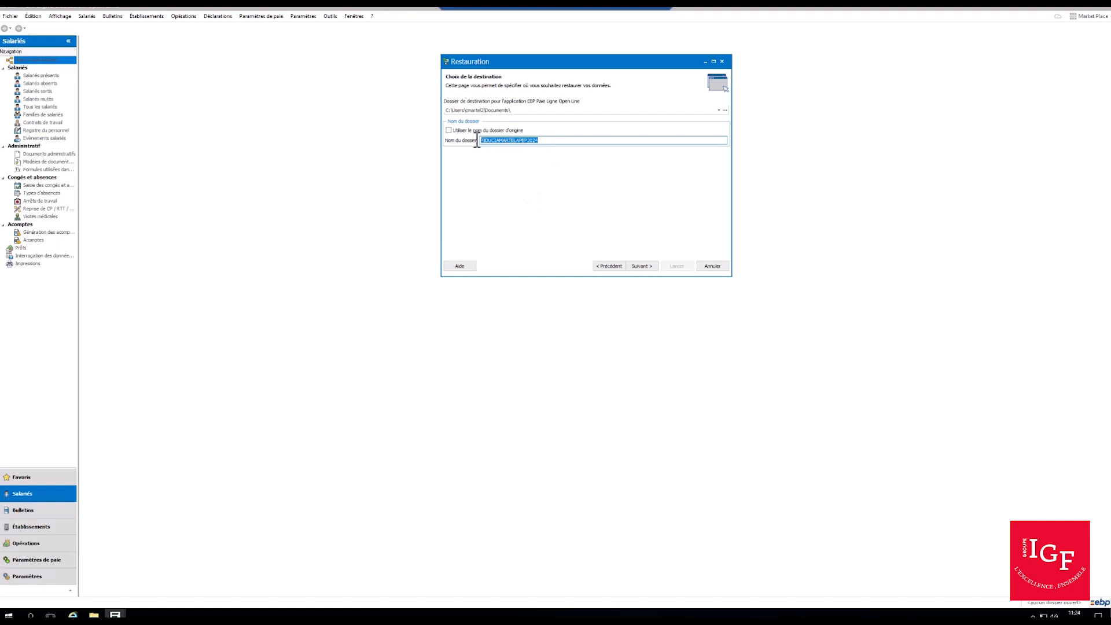
pyautogui.write('Nouveau nom')
pyautogui.click(642, 267)
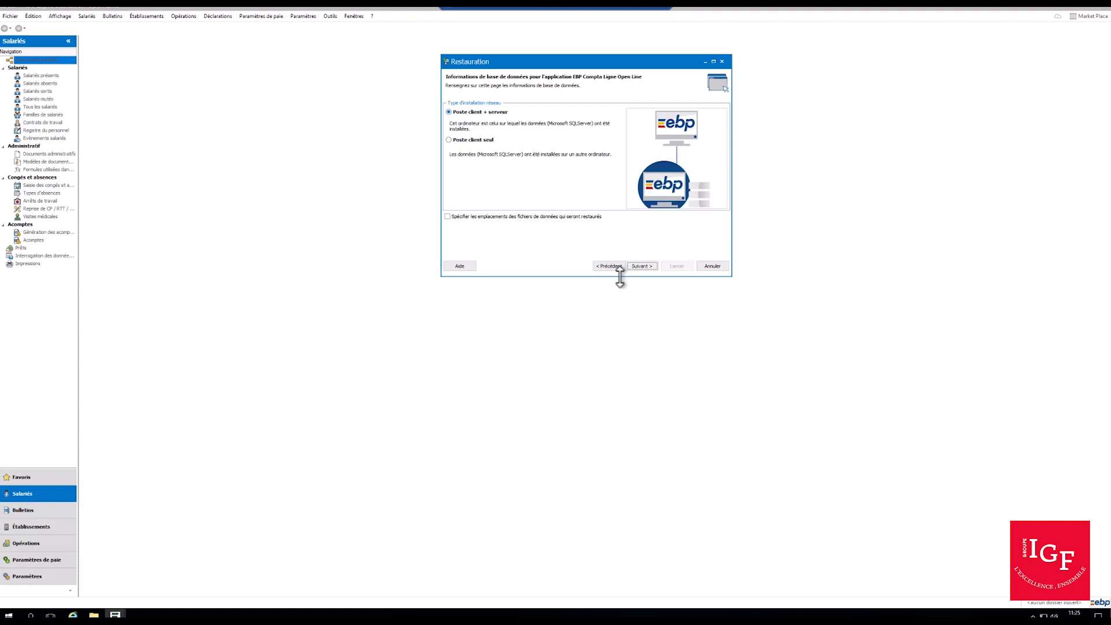
# Accept Poste client + serveur, the default connection and the destination for the Compta dossier, and proceed to the restoration summary.
pyautogui.click(647, 269)
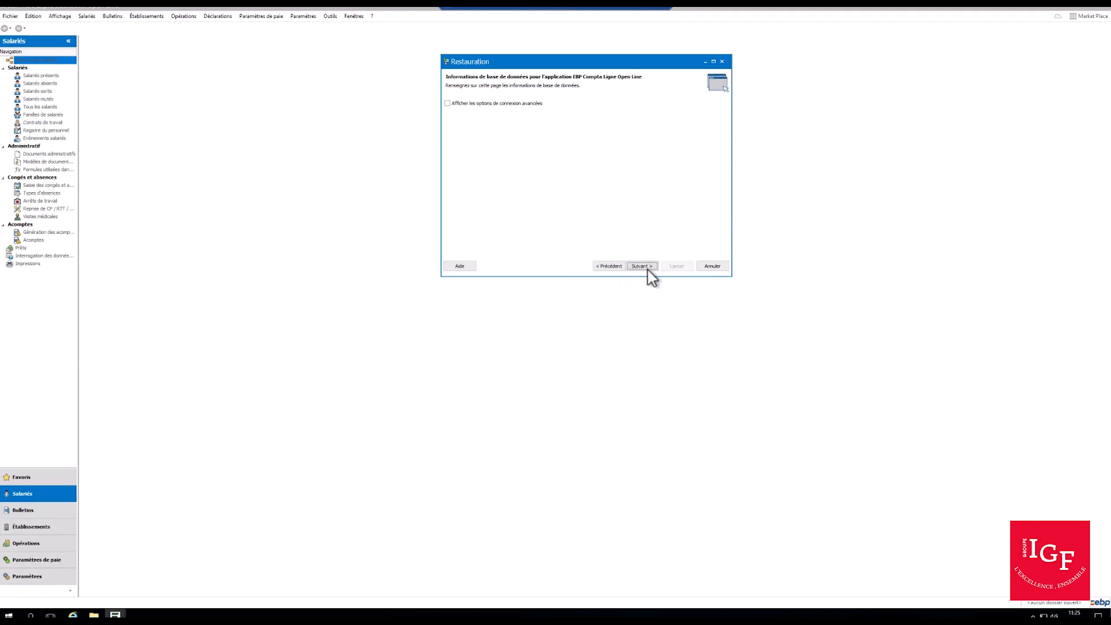
pyautogui.click(647, 269)
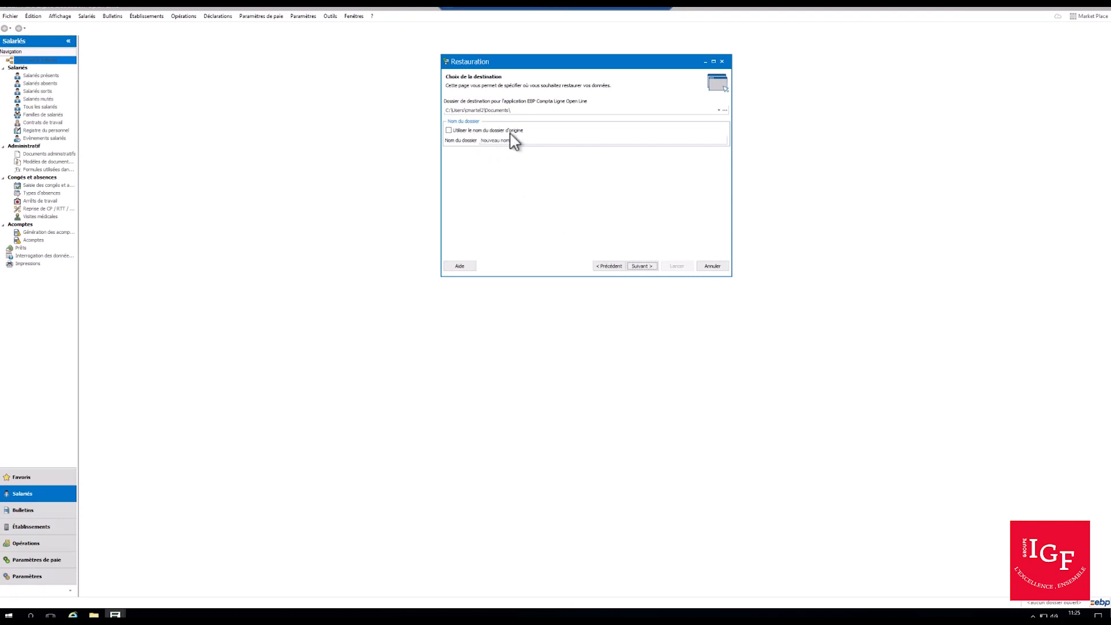
pyautogui.click(645, 266)
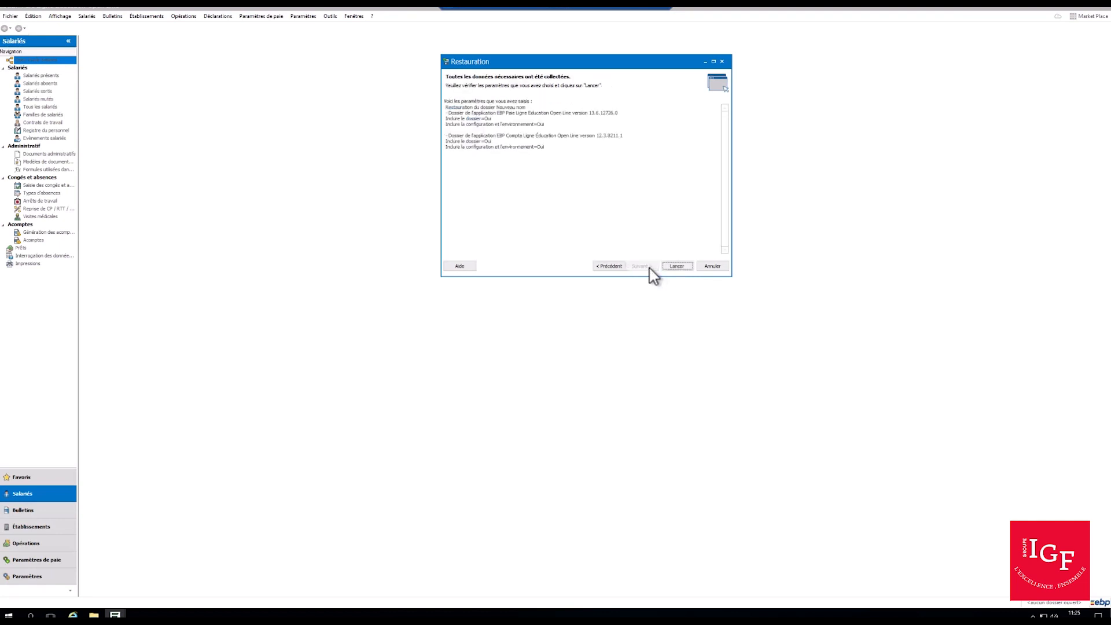